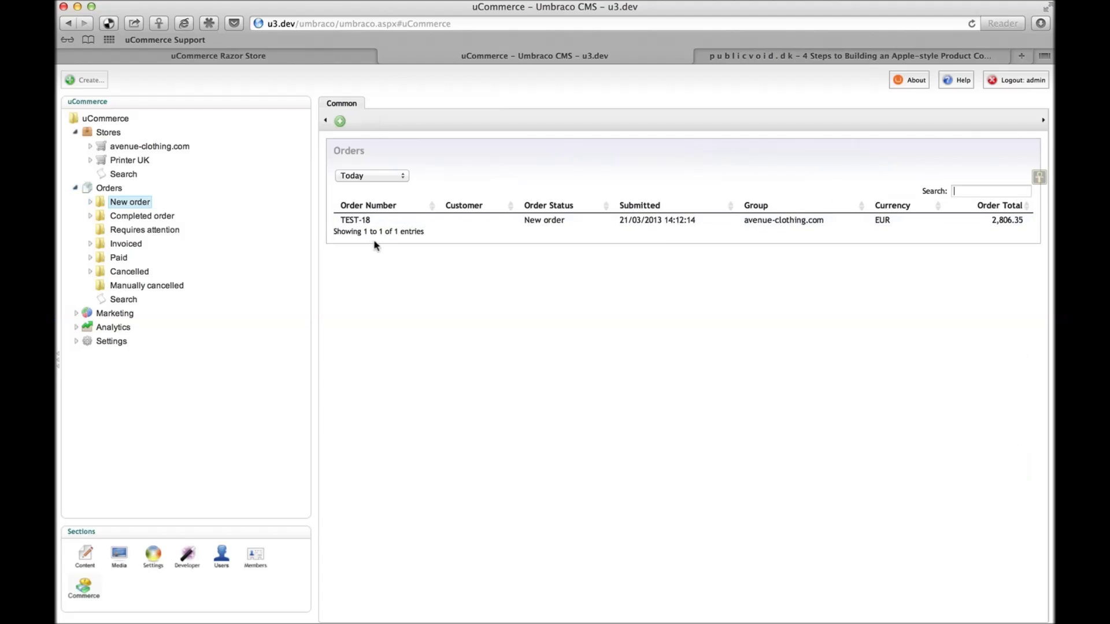
- Change the Orders period filter from Today to This Year, listing 12 orders
click(388, 178)
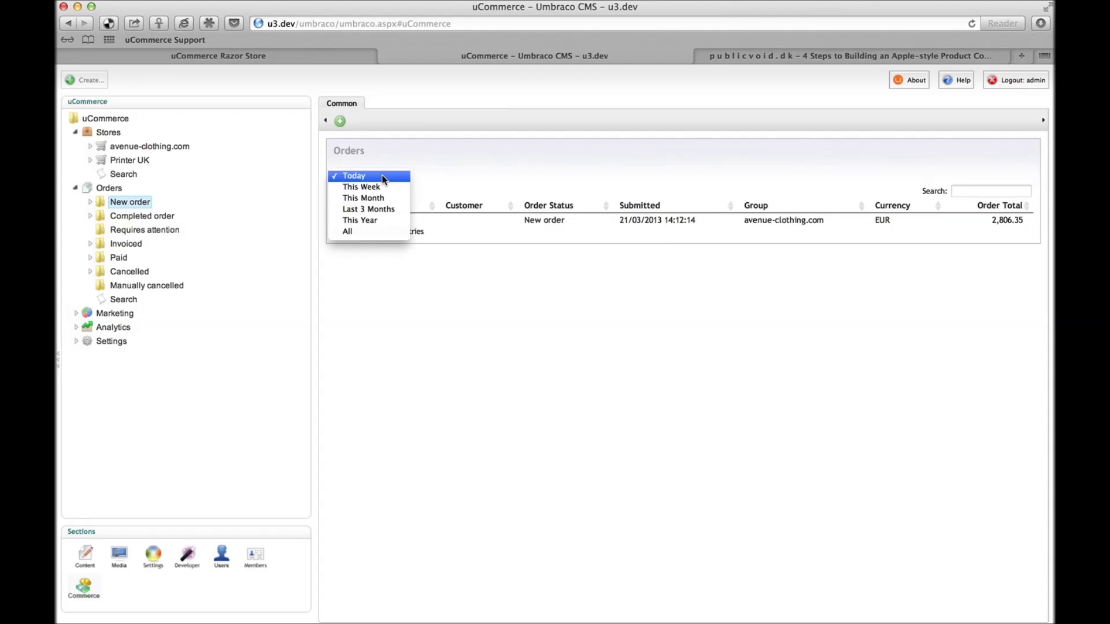
click(484, 151)
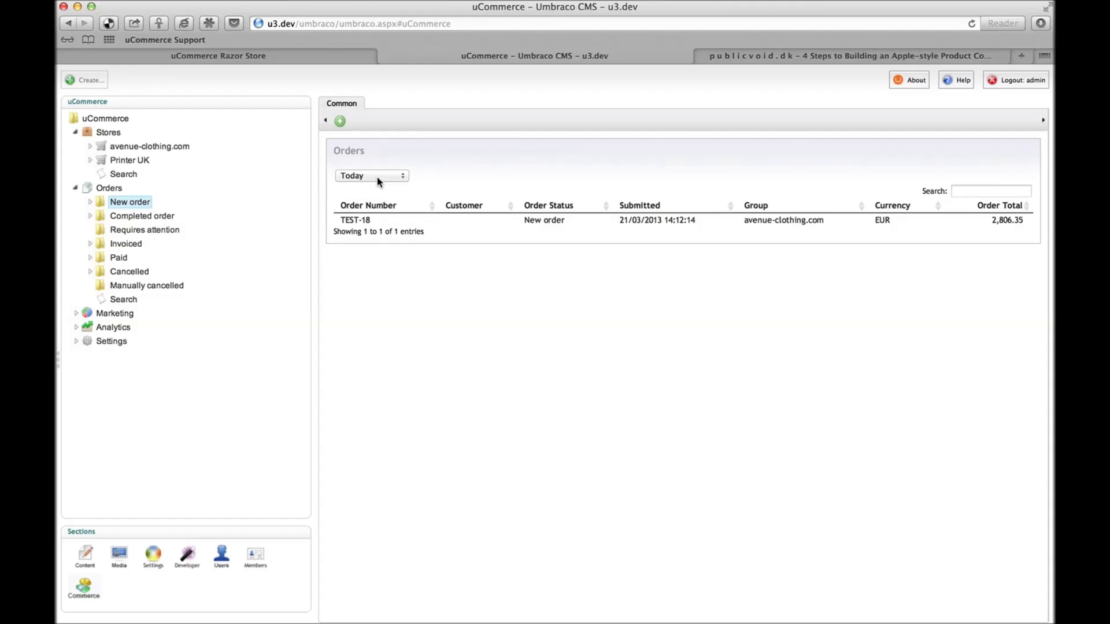
click(377, 177)
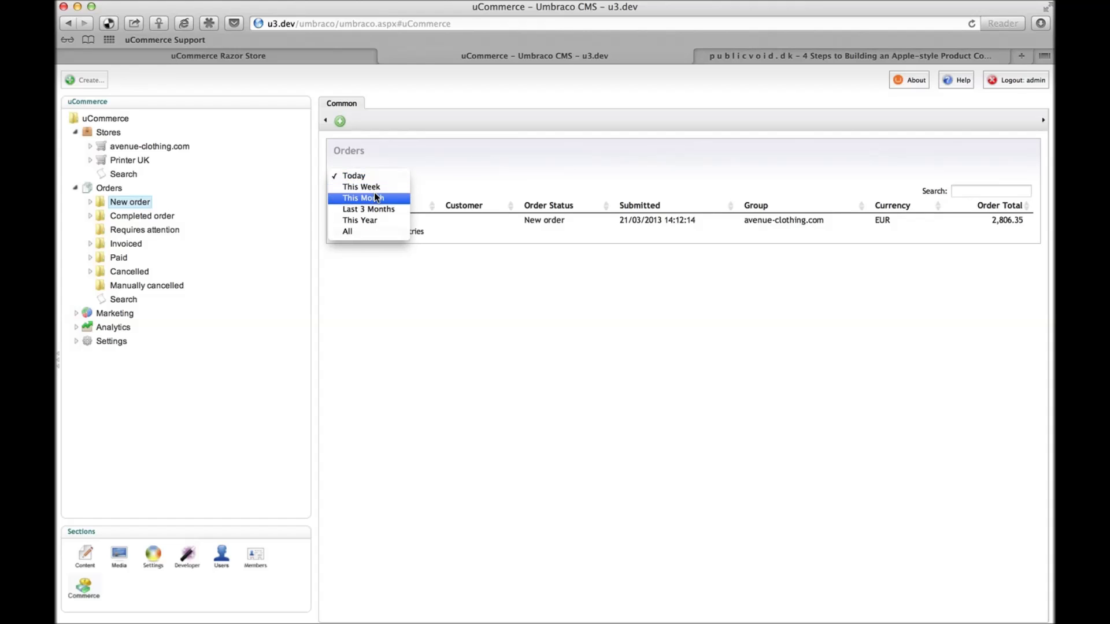
click(392, 221)
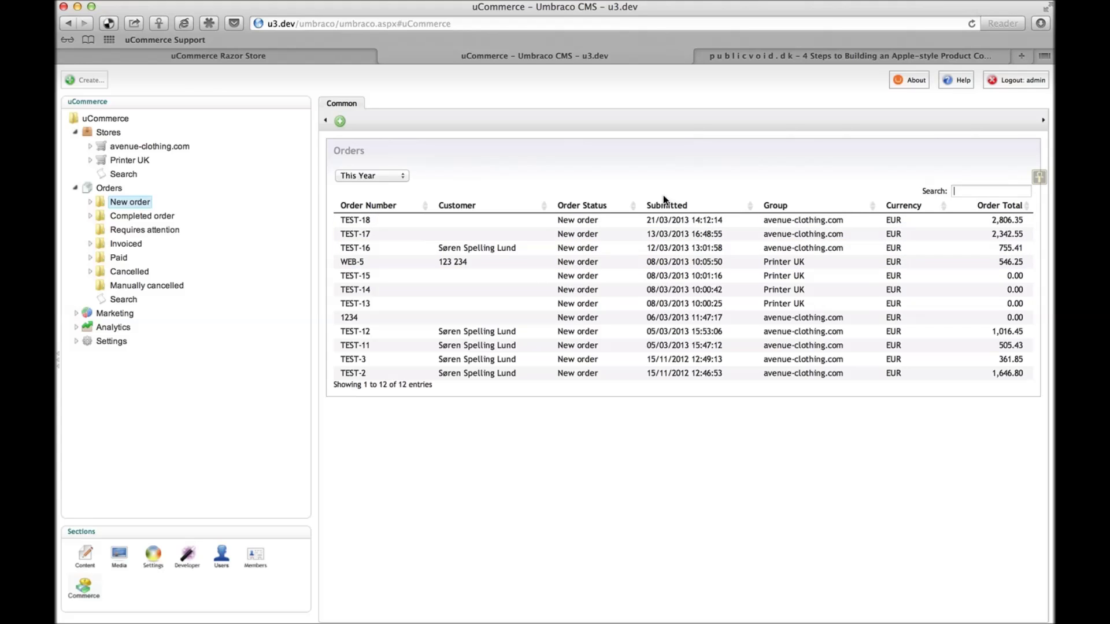
click(340, 121)
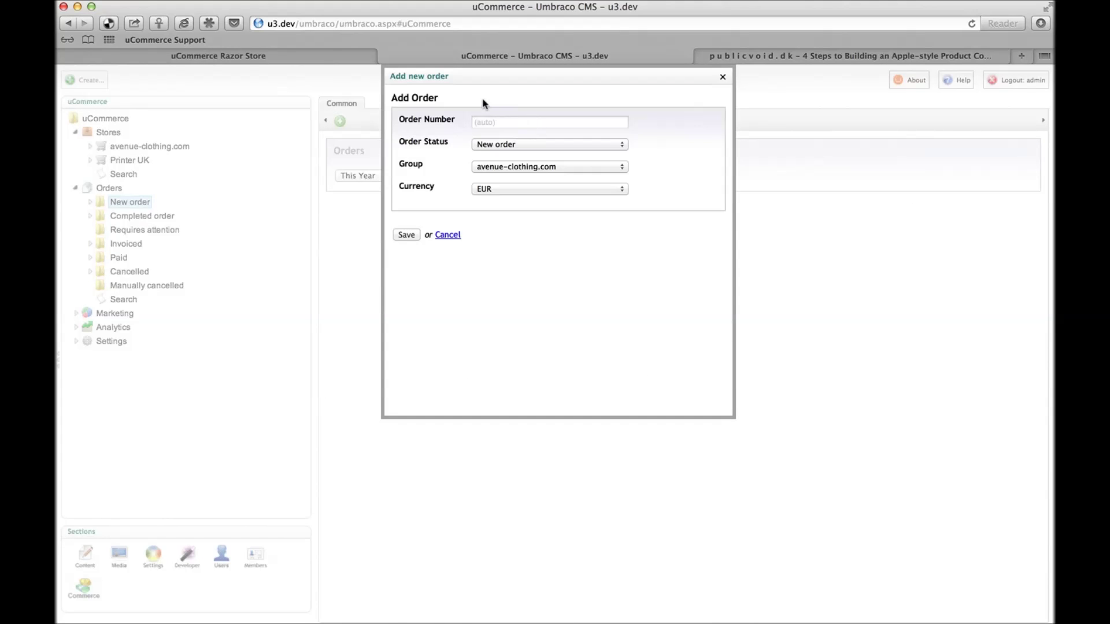
- Save a new order with status New order, group avenue-clothing.com and currency EUR
drag(475, 73, 479, 130)
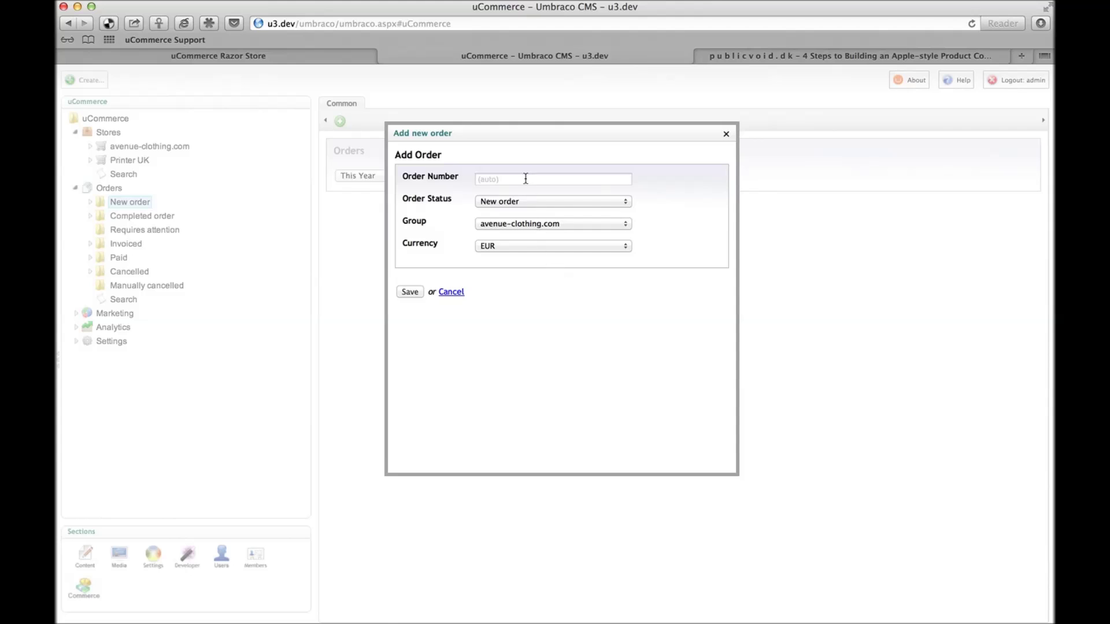
mouse_move(498, 136)
mouse_down()
mouse_move(520, 163)
mouse_move(520, 135)
mouse_up()
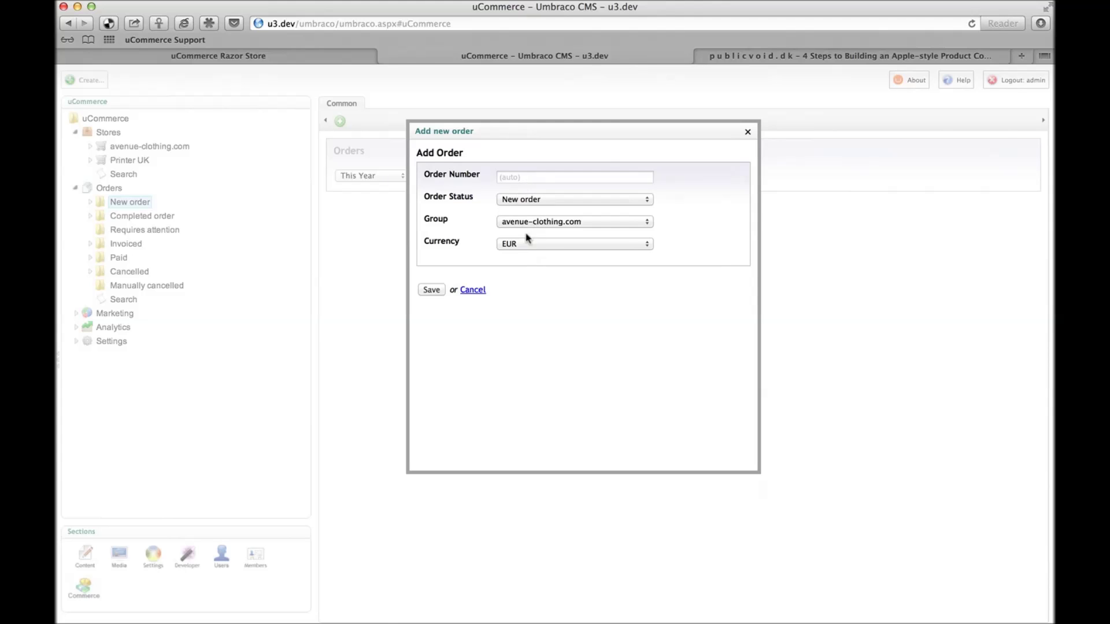
click(534, 201)
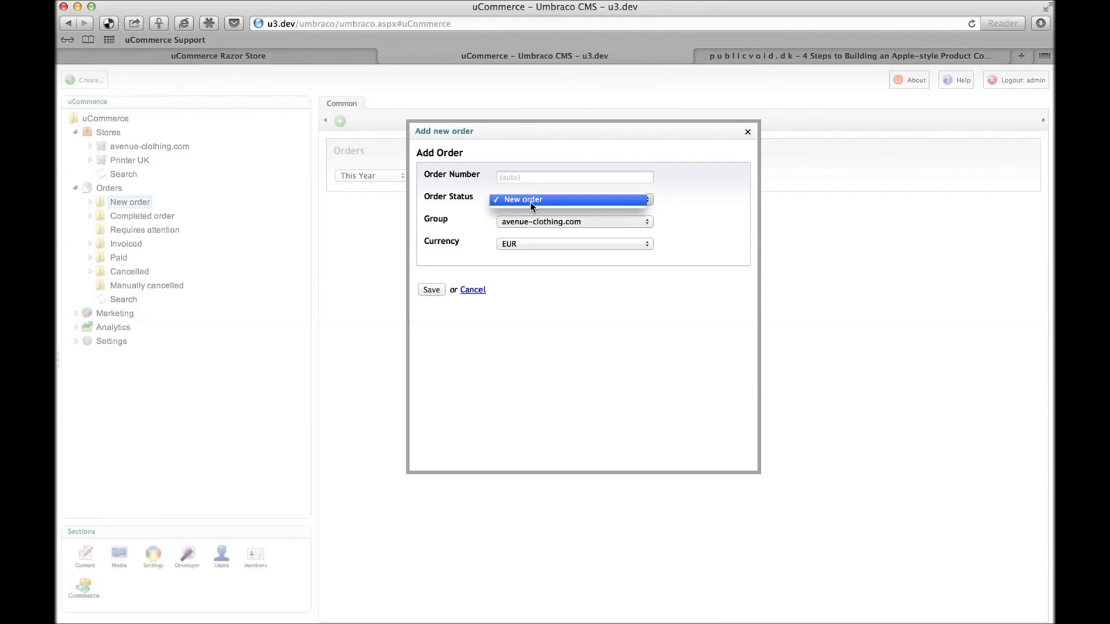
click(530, 202)
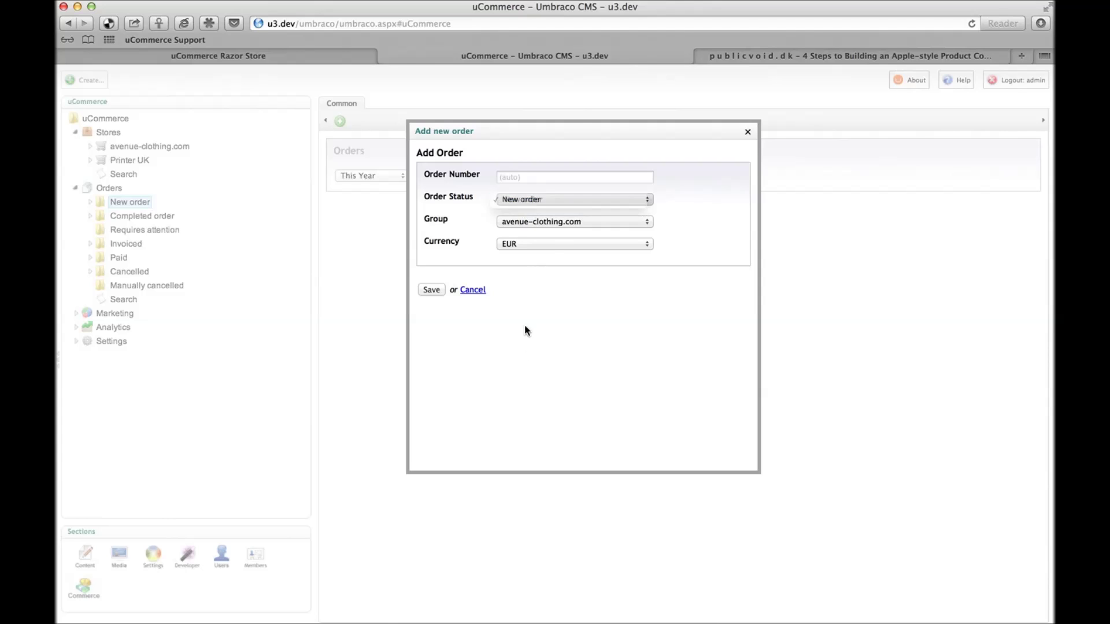
click(529, 224)
click(528, 223)
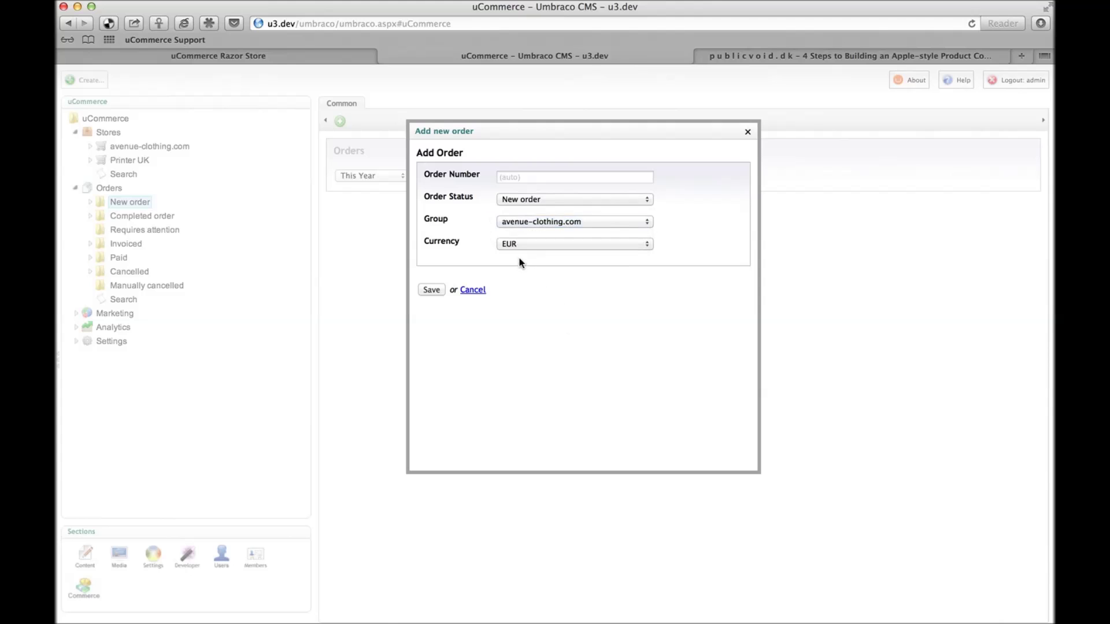
click(521, 245)
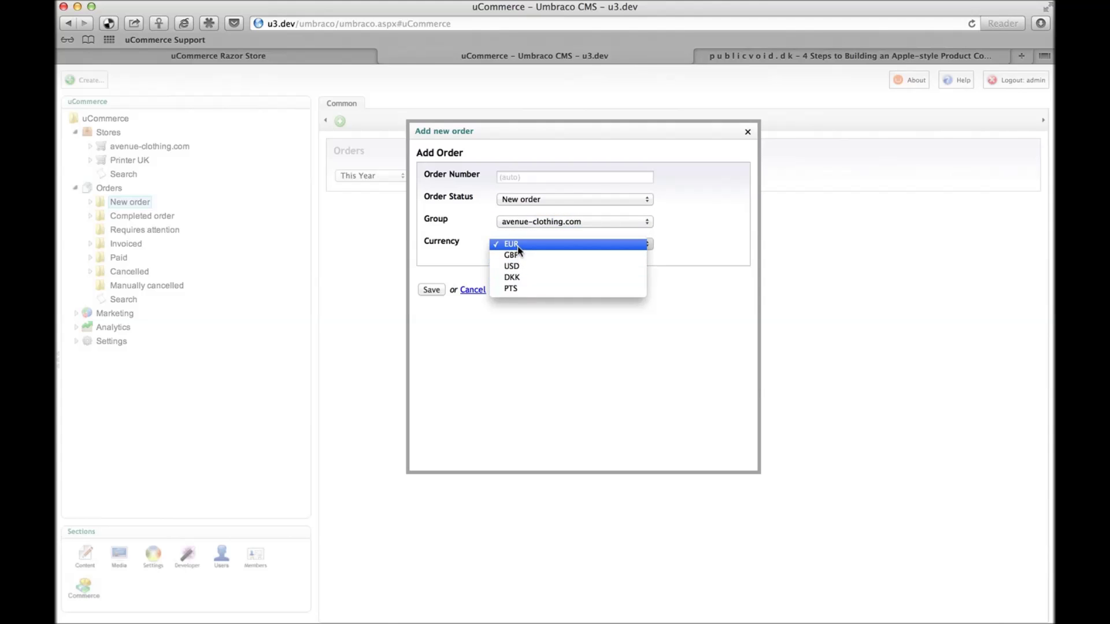
click(517, 244)
click(431, 290)
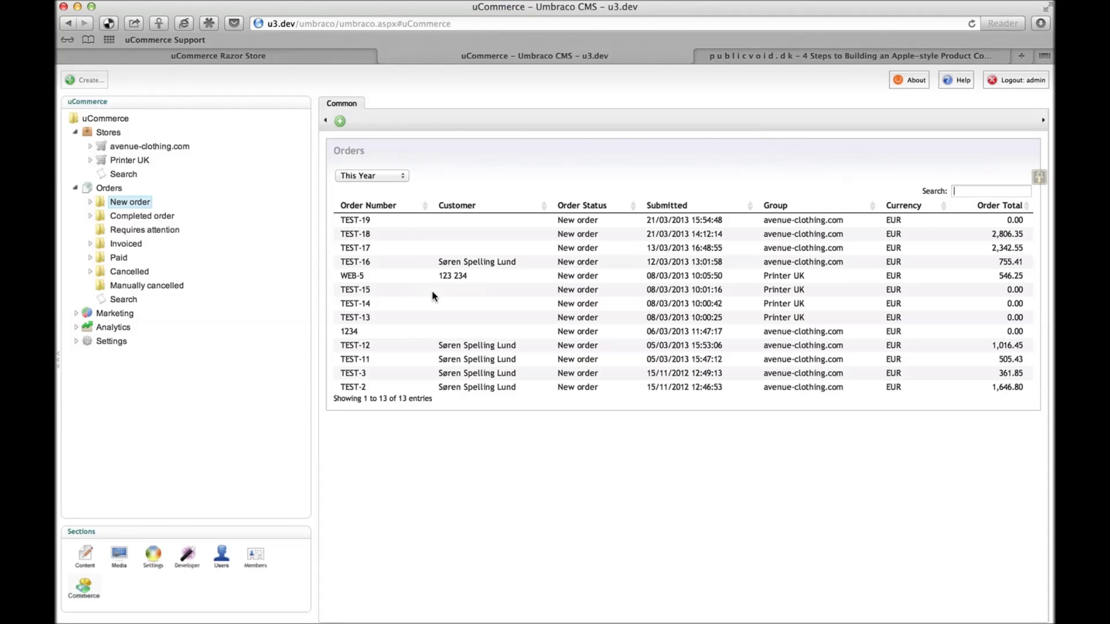
- Sort orders by Submitted date, newest first, and open order TEST-19
click(678, 208)
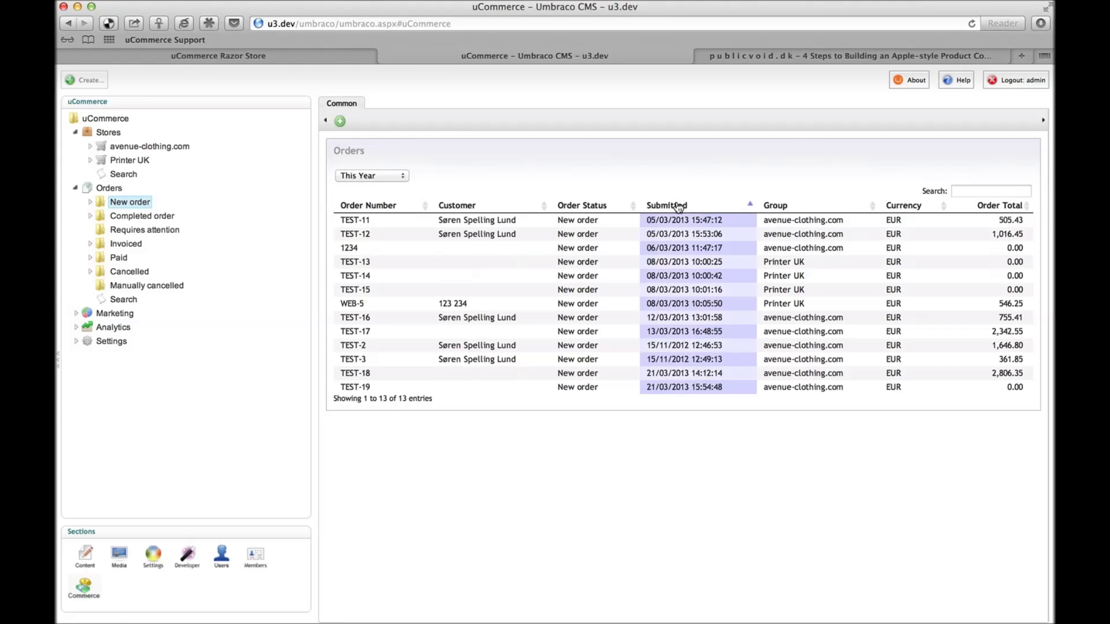
click(679, 208)
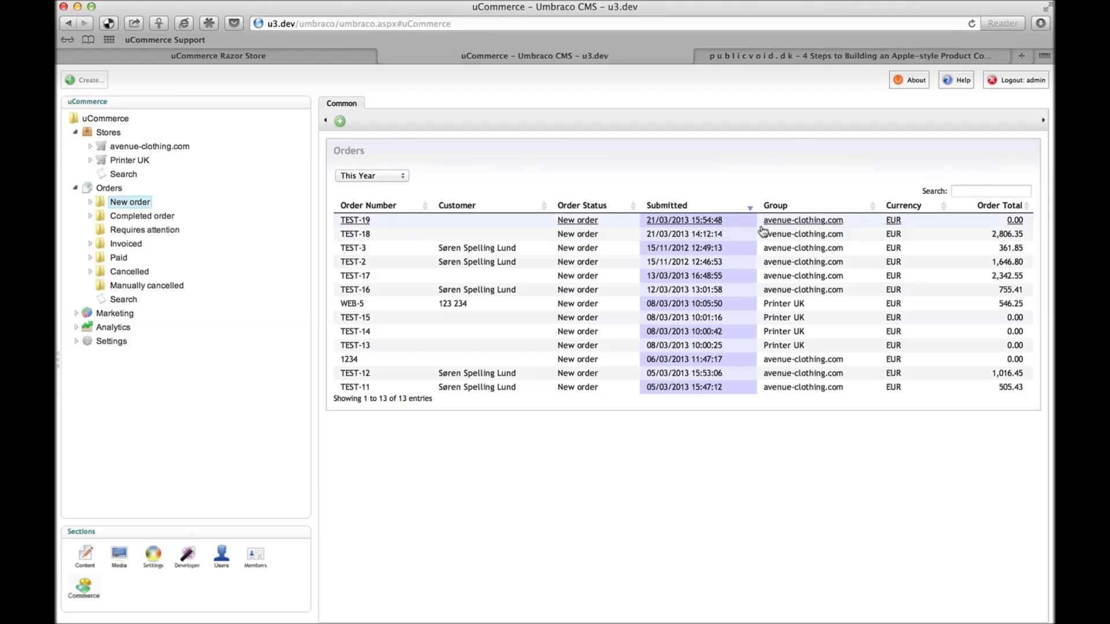
click(694, 224)
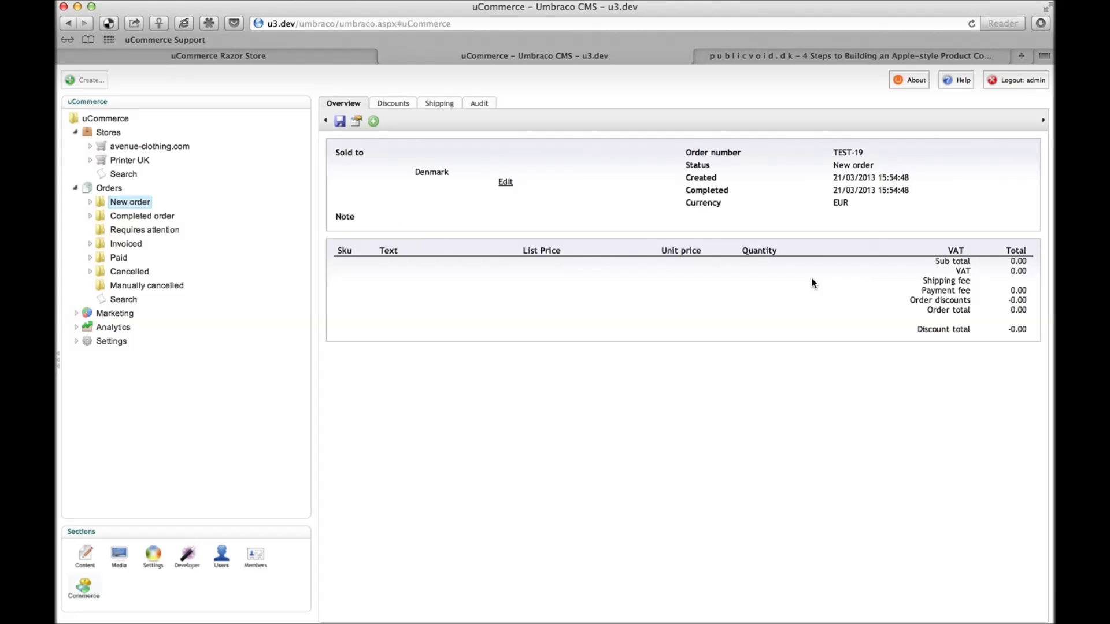
- Select all nine Tops variants and all eleven Shoes variants for the order
click(373, 121)
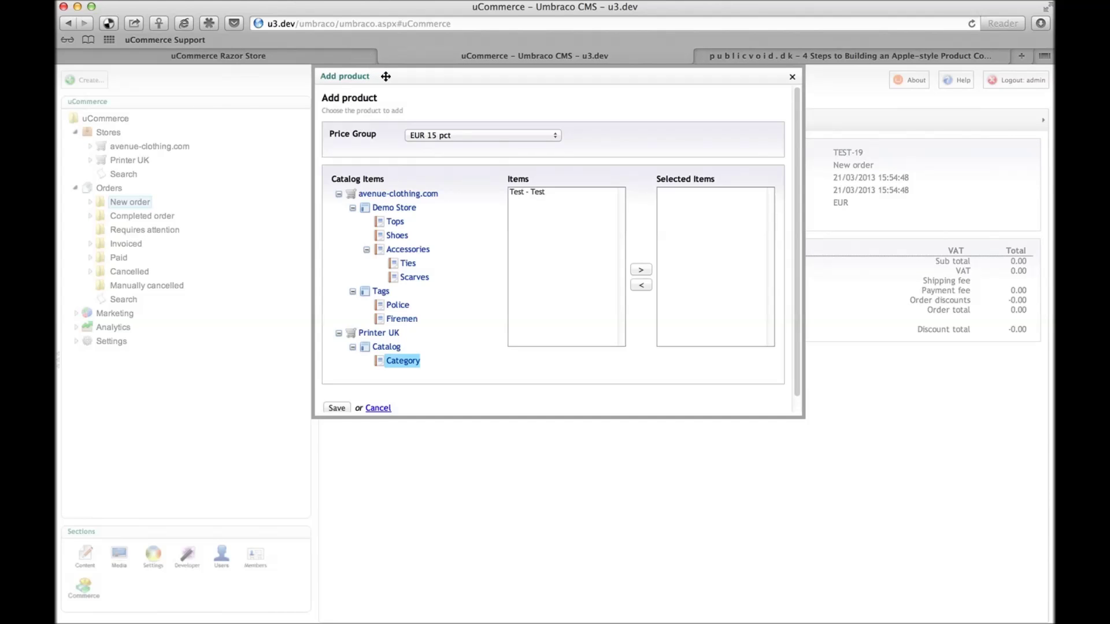
click(420, 282)
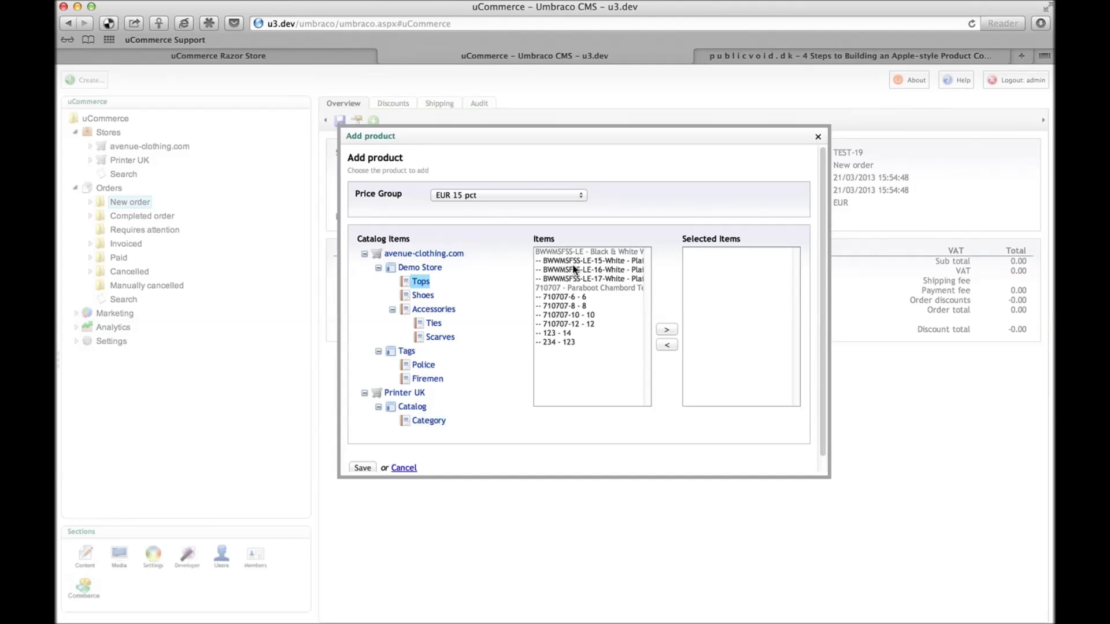
click(575, 260)
shift+click(570, 343)
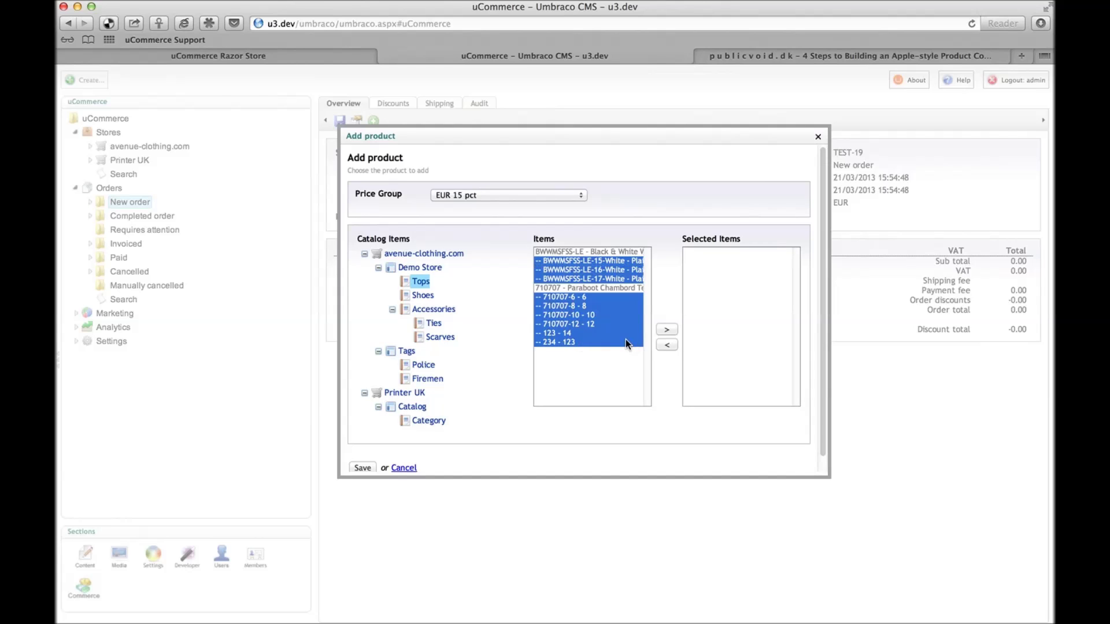
click(666, 330)
click(423, 295)
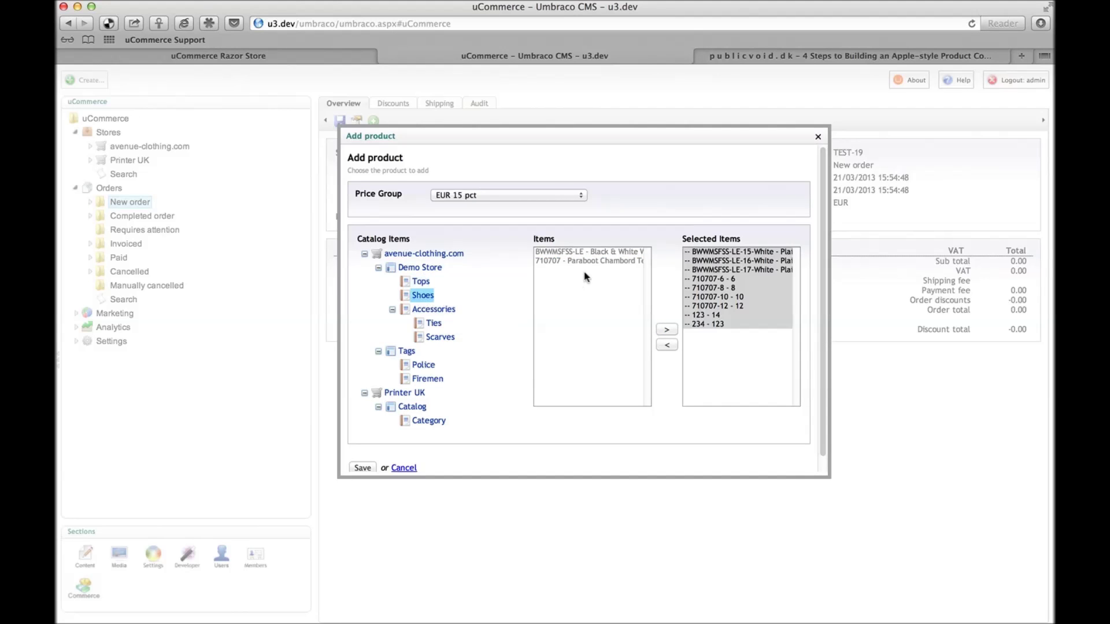
click(568, 261)
shift+click(572, 370)
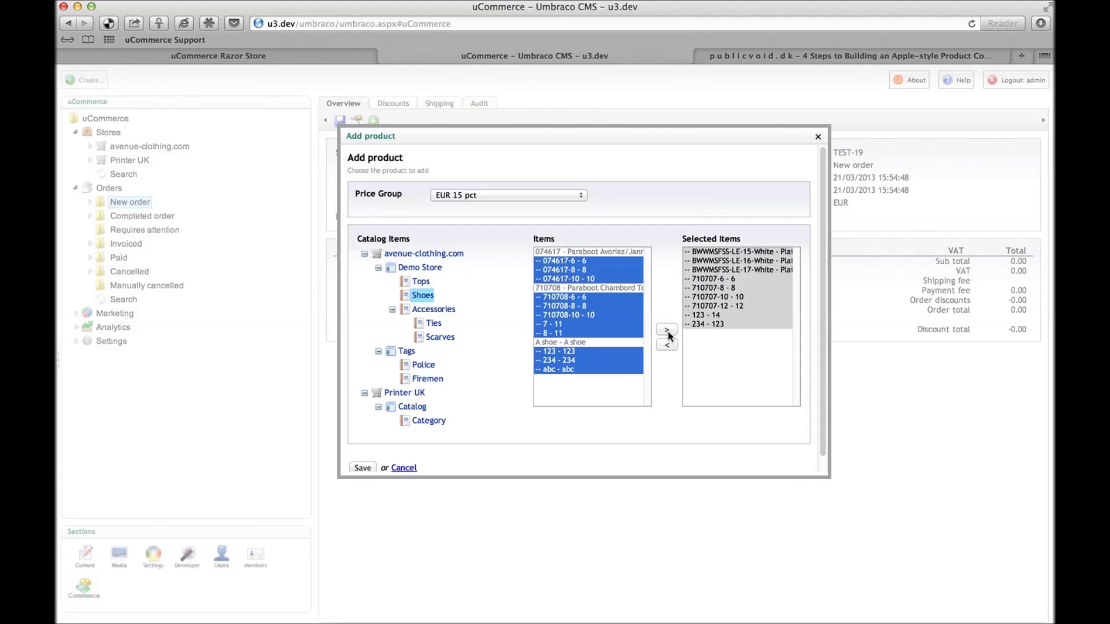
click(667, 331)
- Add the selected products at price group EUR 15 pct, giving a 5,505.97 EUR total
scroll(381, 457, down, 1)
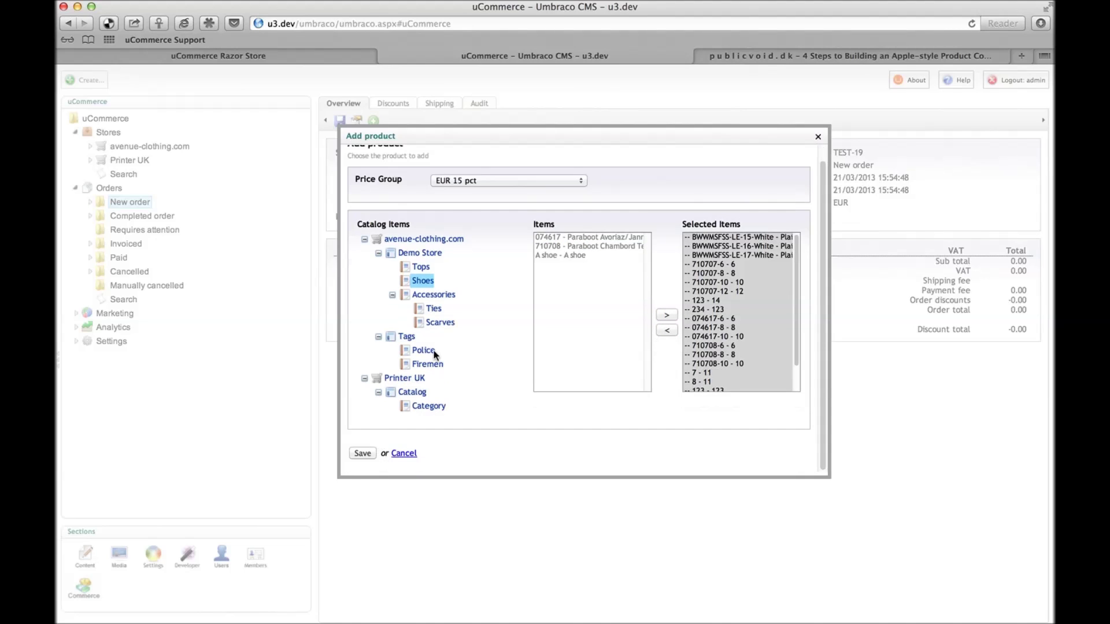
click(463, 180)
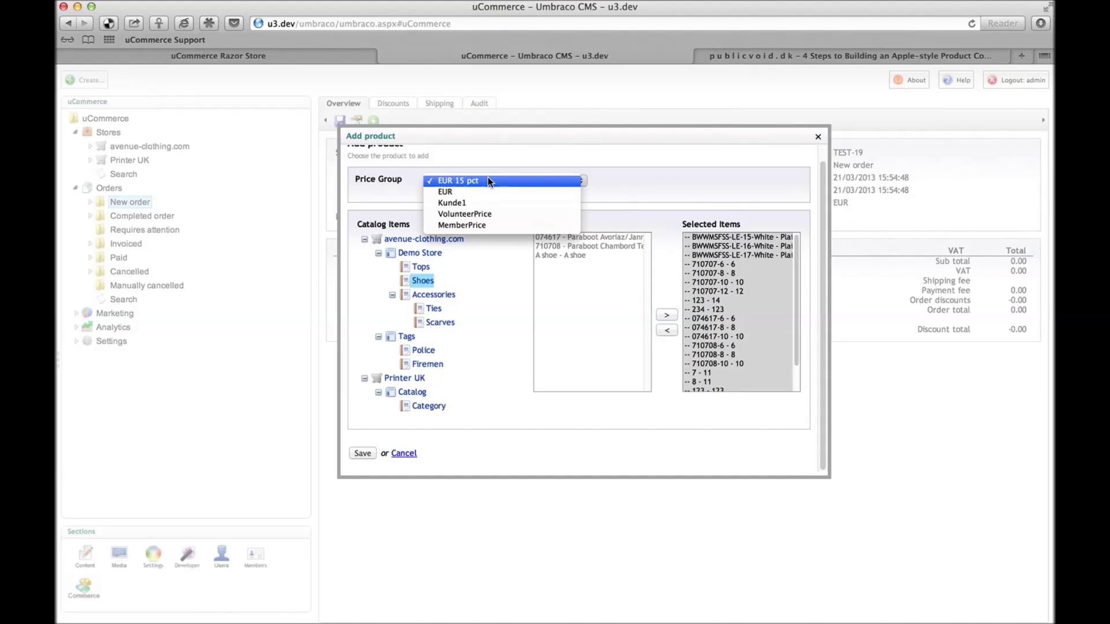
click(489, 179)
click(362, 454)
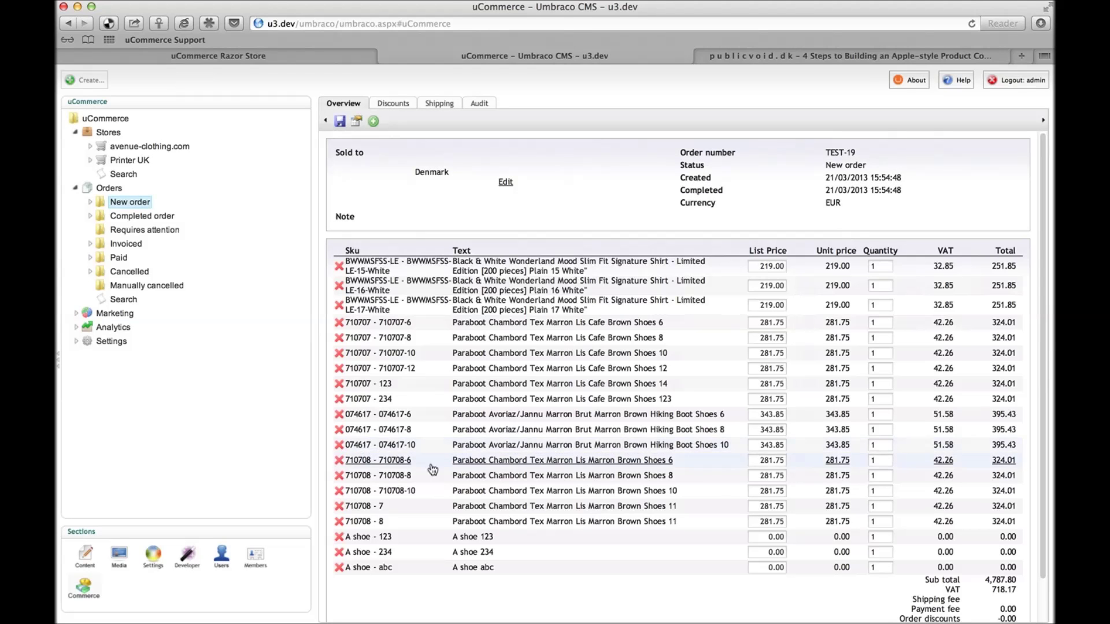
scroll(509, 491, down, 2)
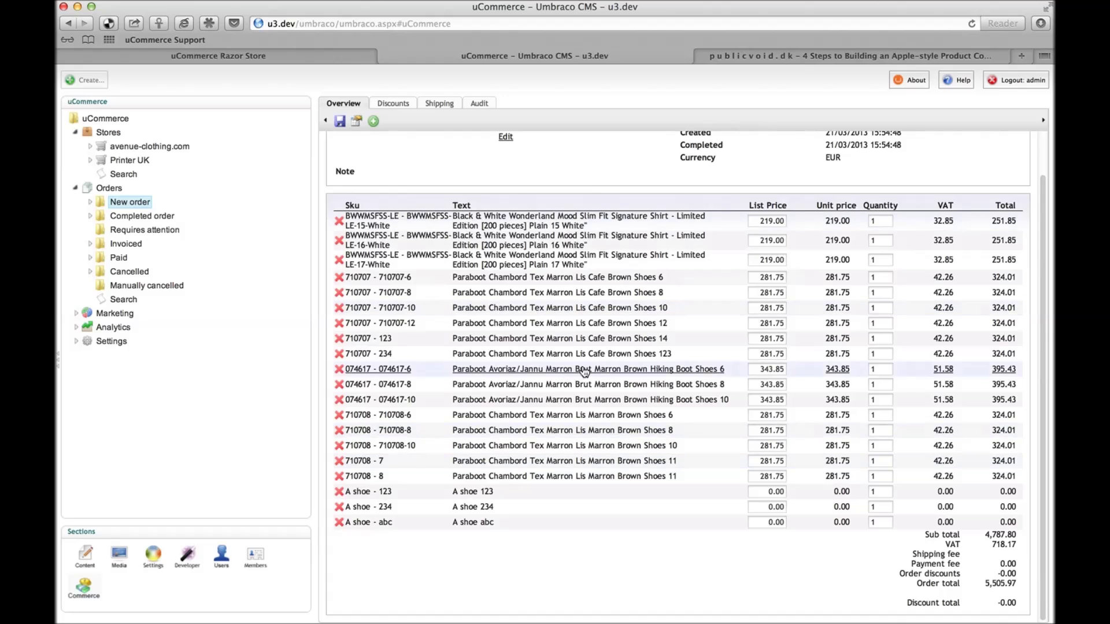
click(356, 121)
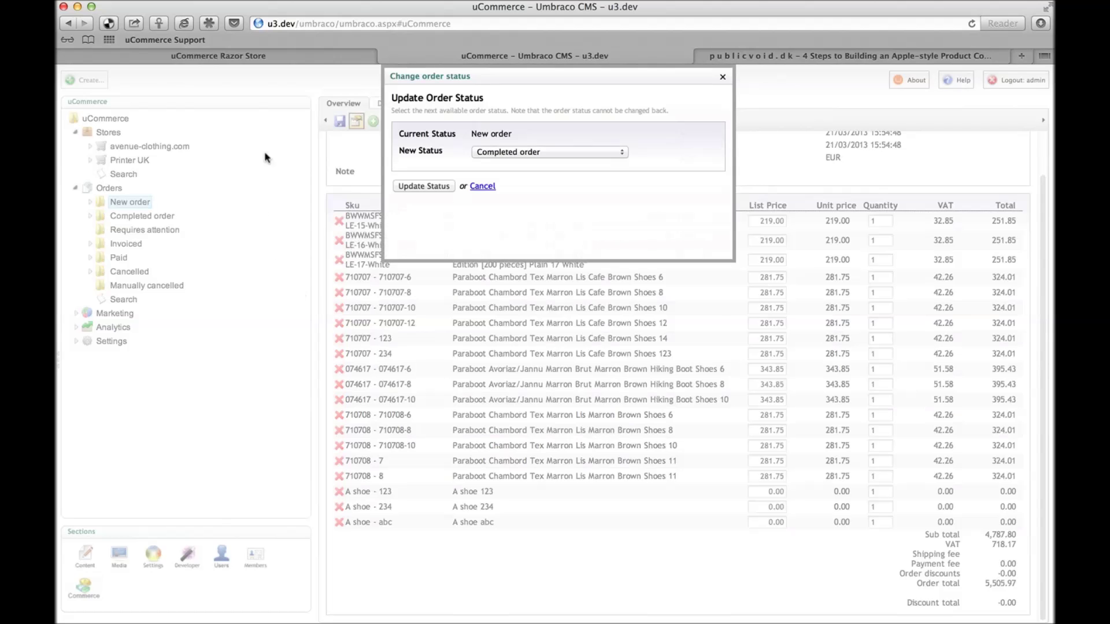
click(482, 186)
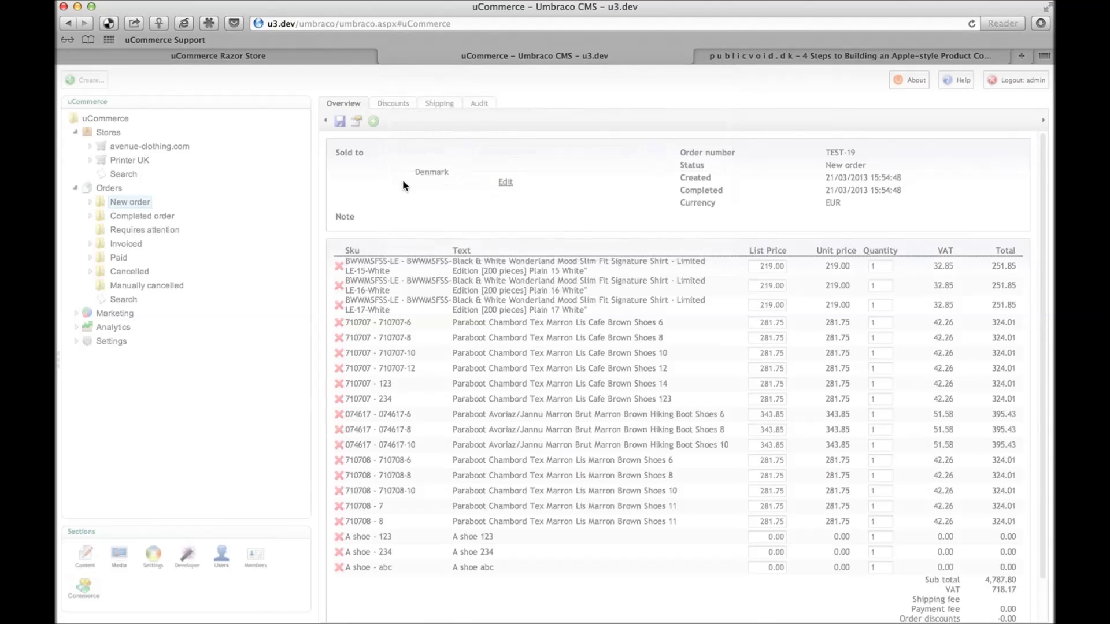
click(506, 183)
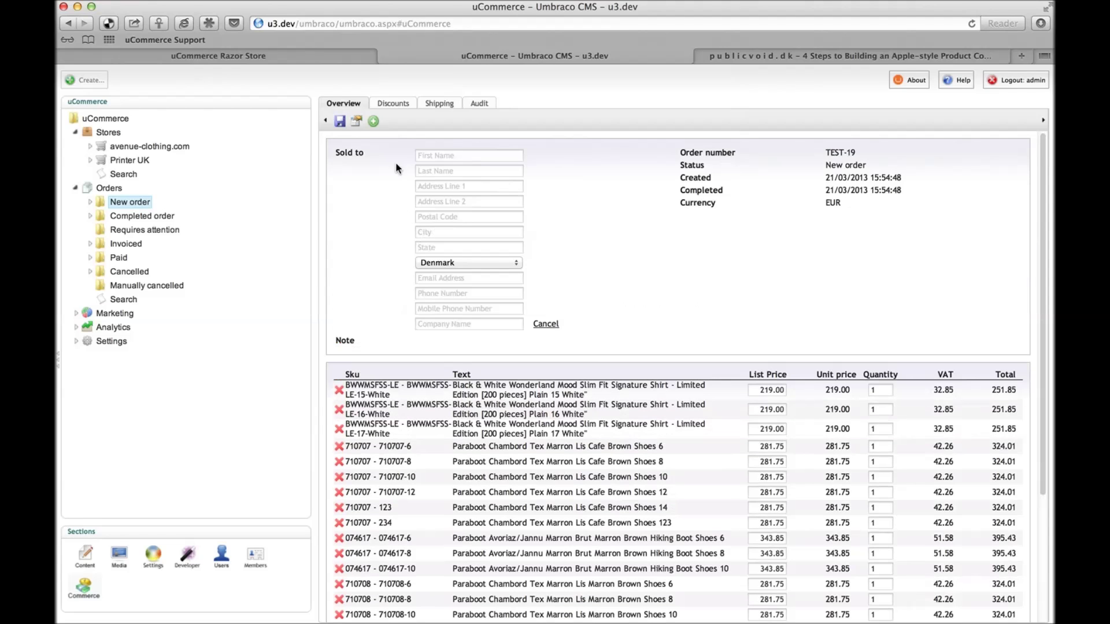
click(549, 324)
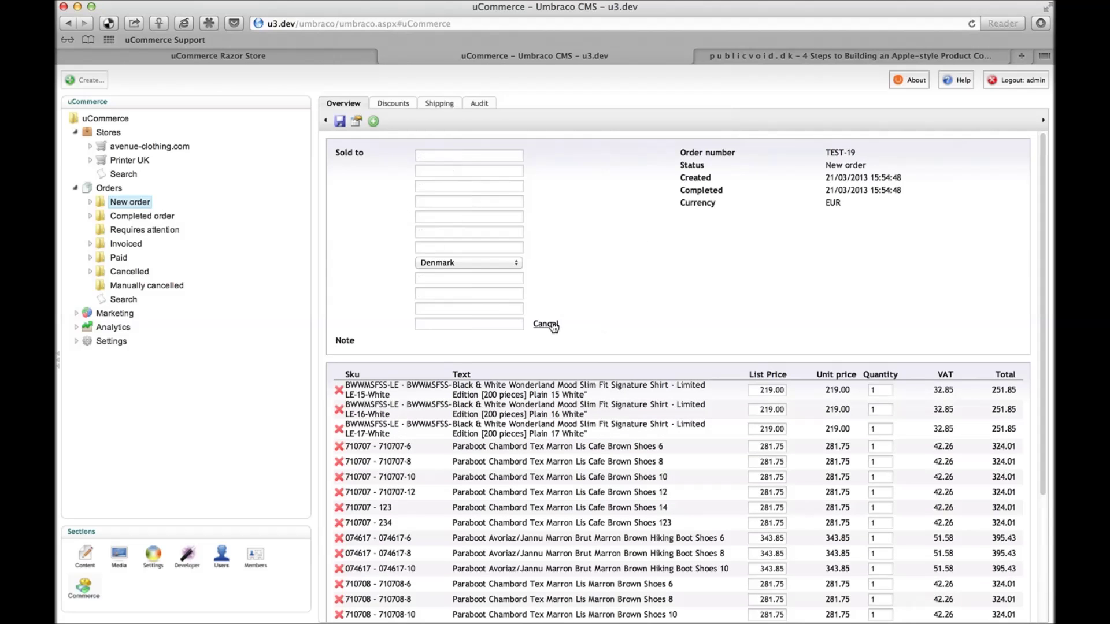
- Add a discount line with campaign text '10% discount due to hnorrible service'
click(408, 105)
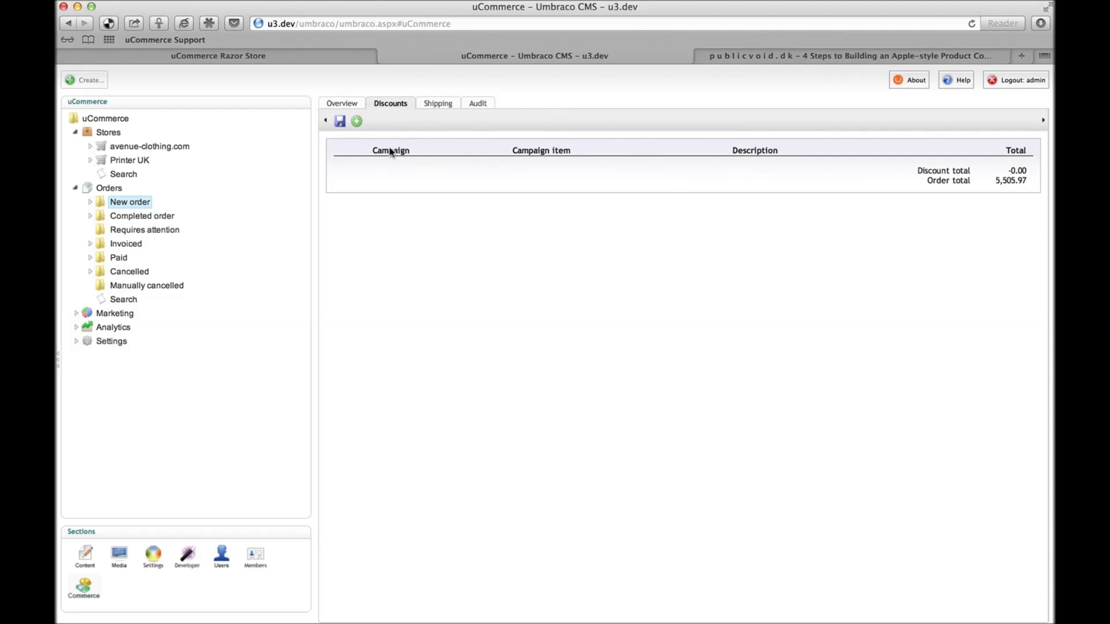
click(356, 121)
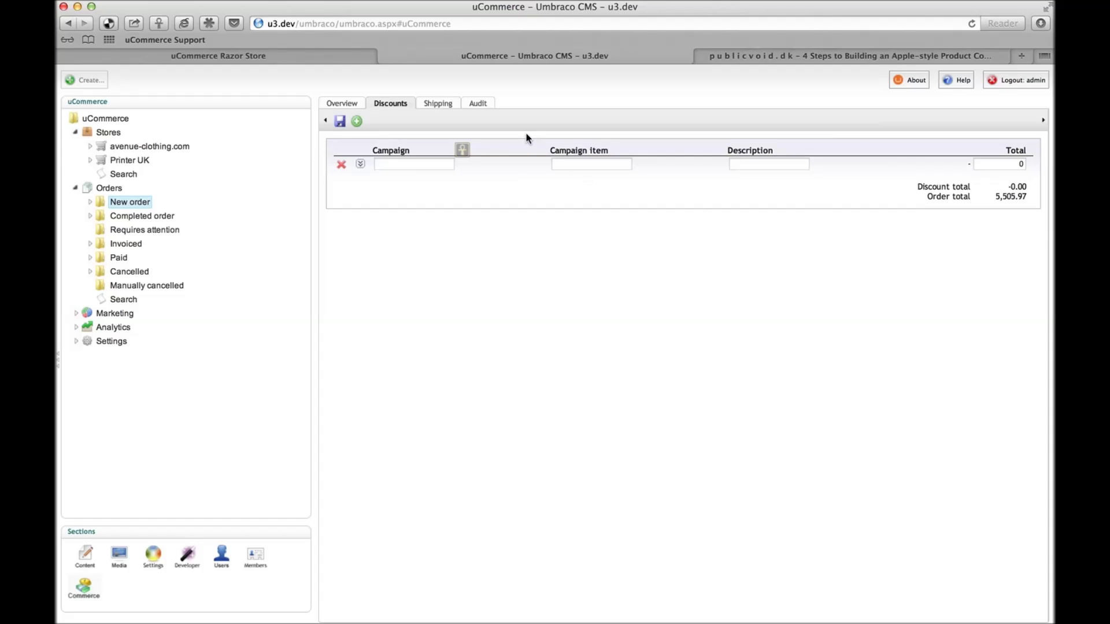
text(10% discount)
text( due to hn)
text(orrible)
text( service)
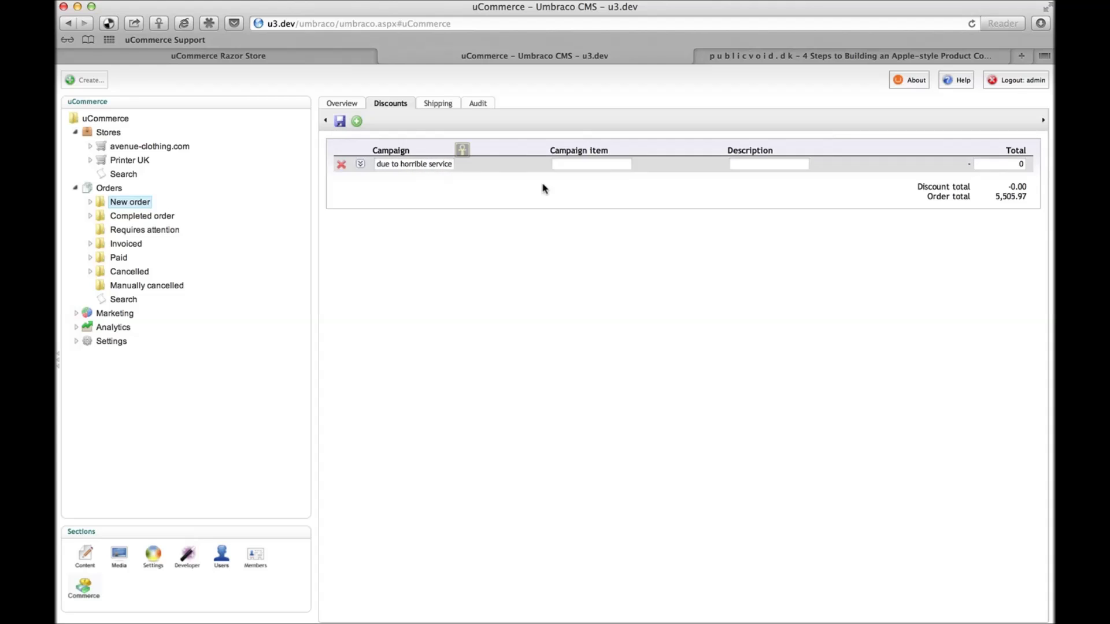
click(442, 102)
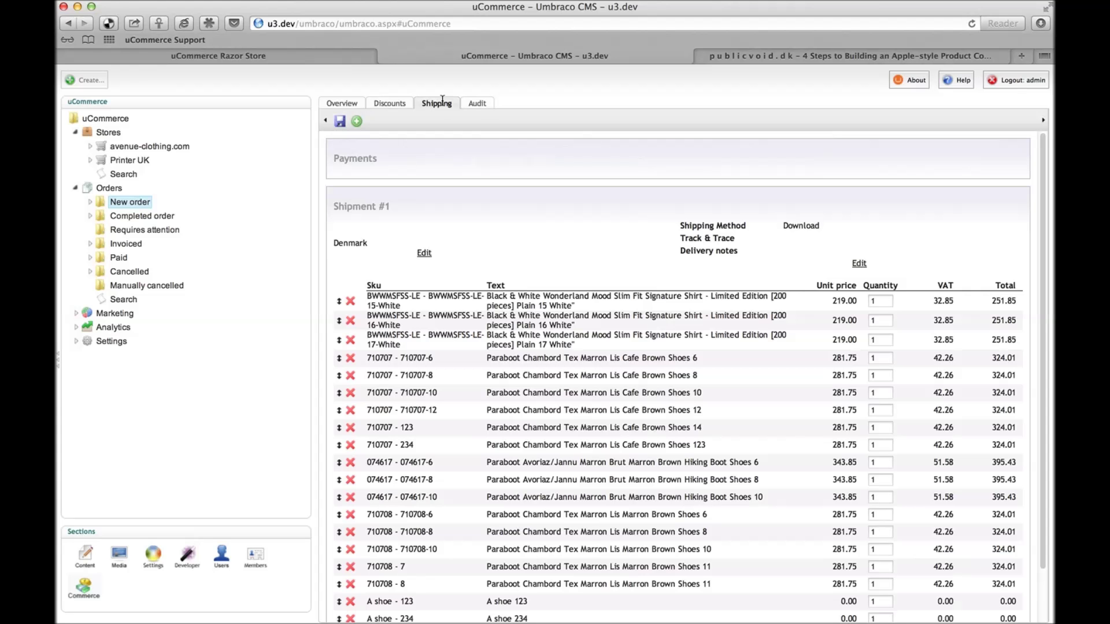
- Scroll through Shipment #1's order lines on the Shipping tab
scroll(519, 274, down, 2)
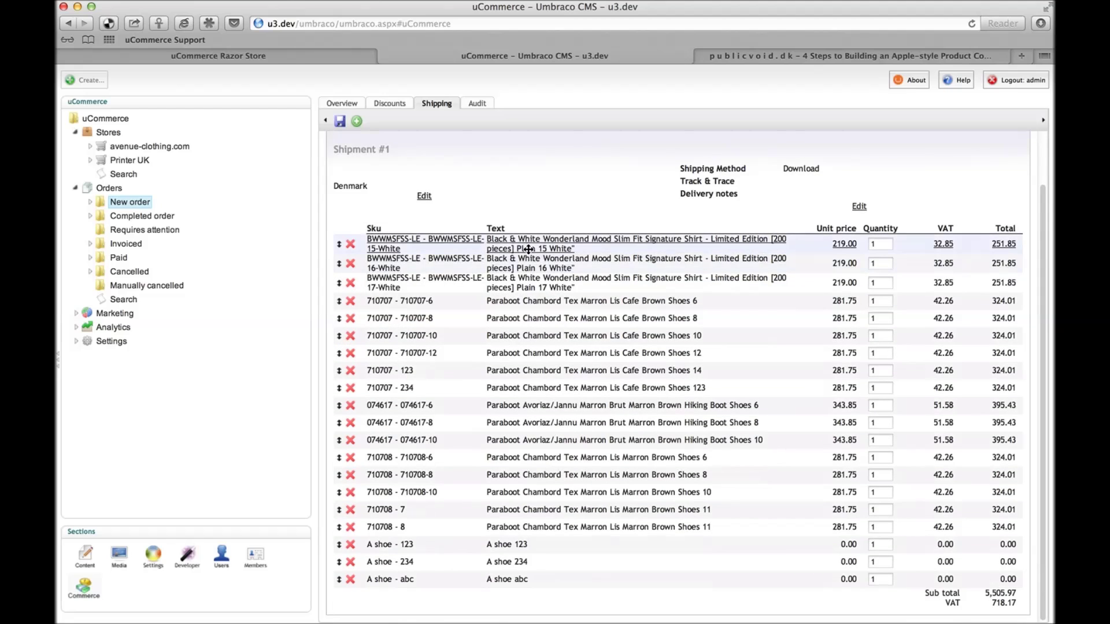
scroll(543, 252, up, 2)
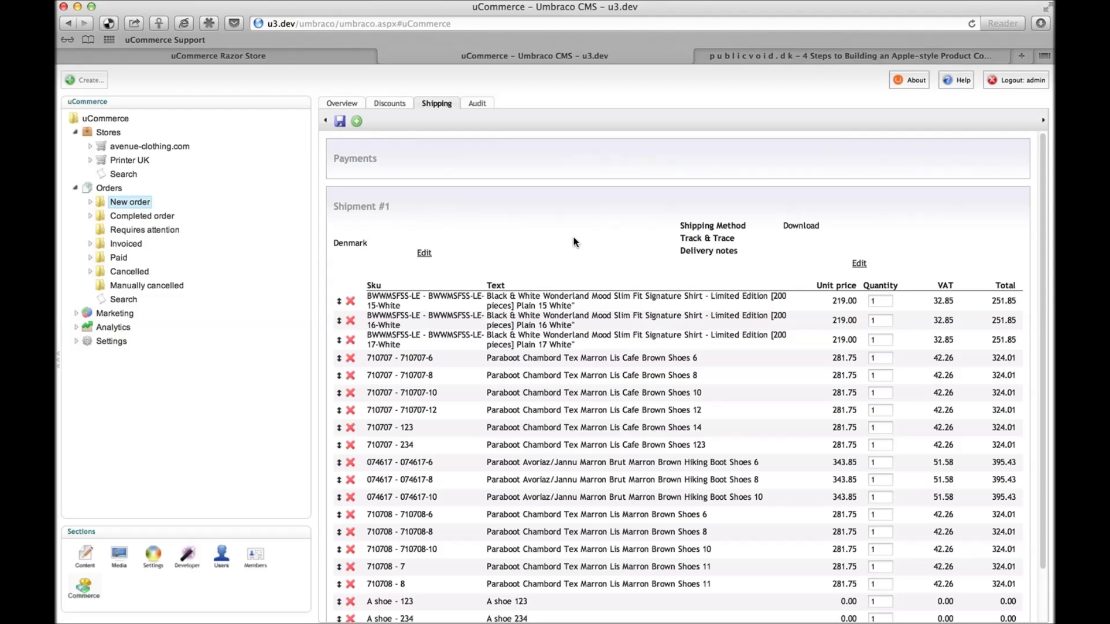
- Create Shipment #2 with shoe lines 710708-10 and 710708-8, save, and view the audit log
click(357, 122)
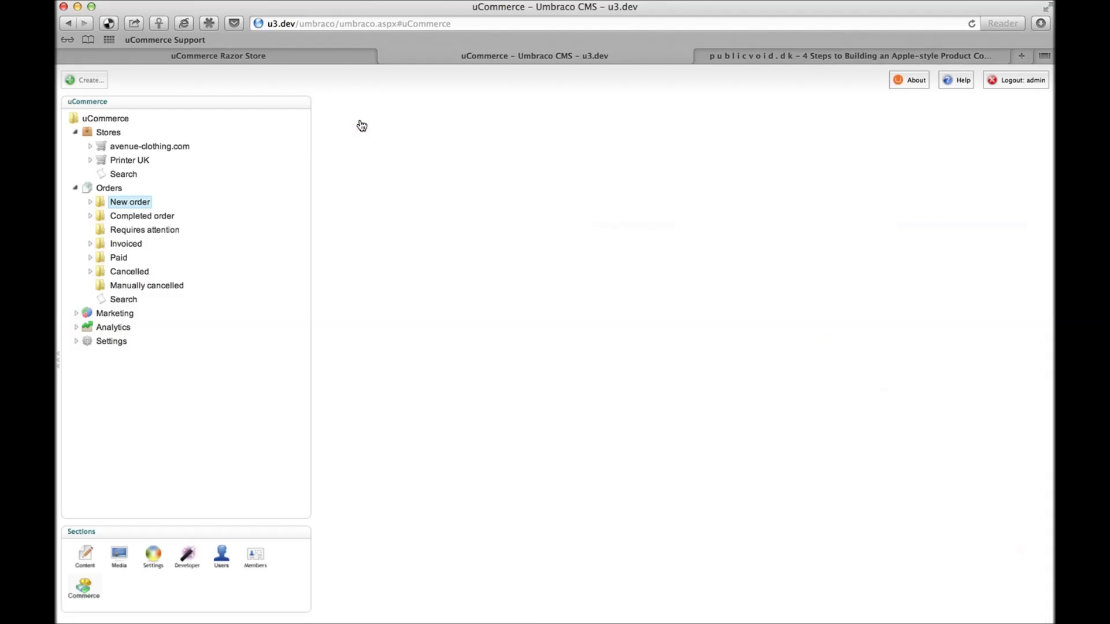
scroll(511, 220, down, 4)
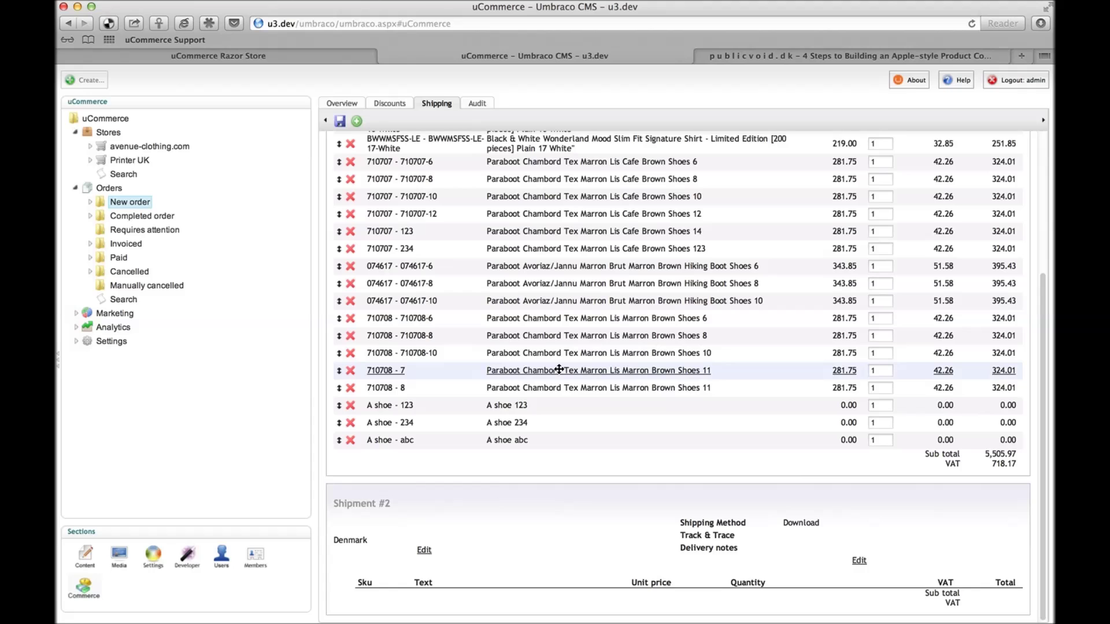
drag(546, 353, 546, 585)
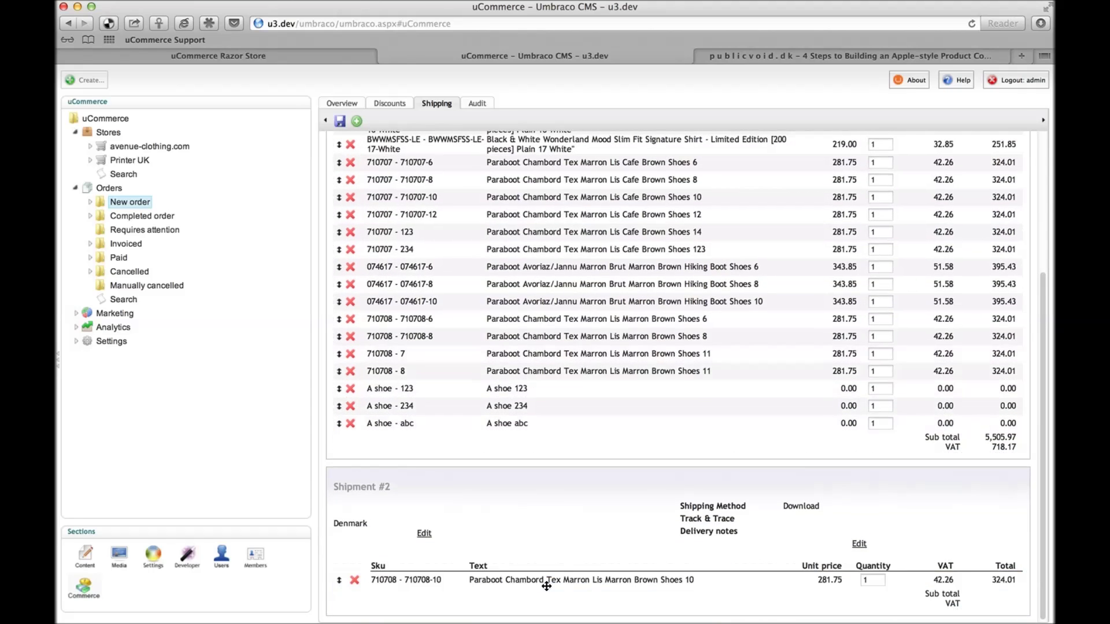
drag(550, 346, 515, 585)
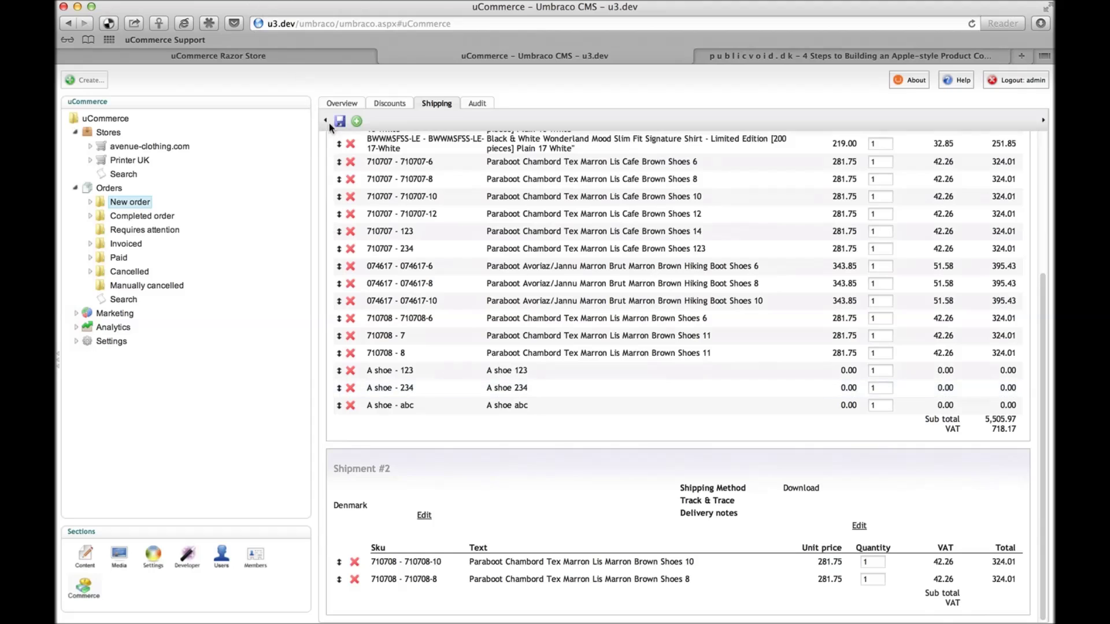
click(338, 124)
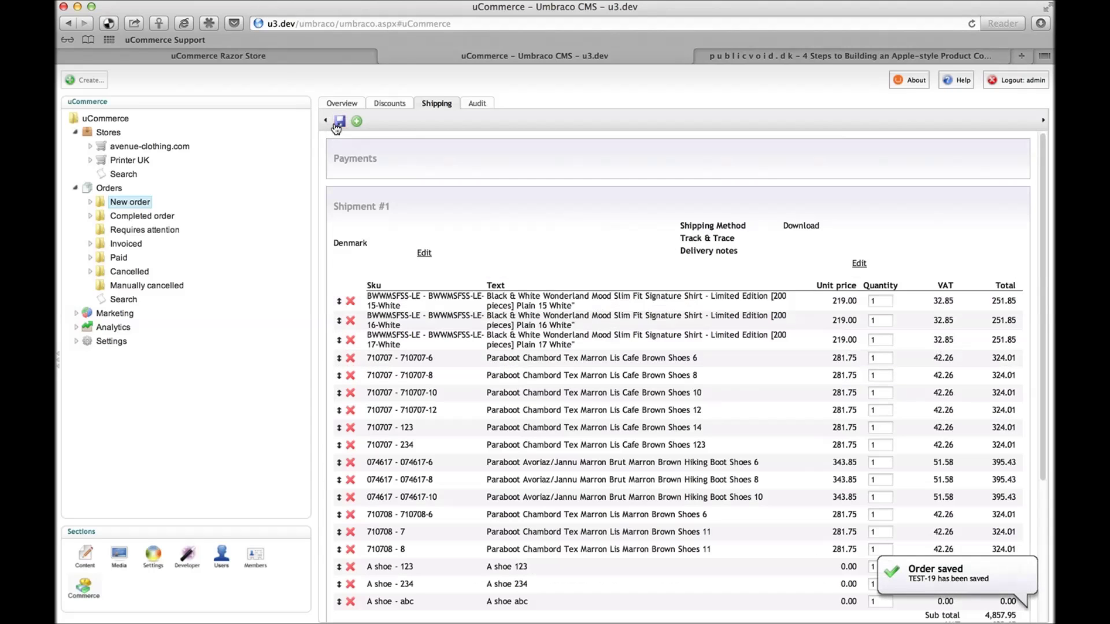
click(478, 104)
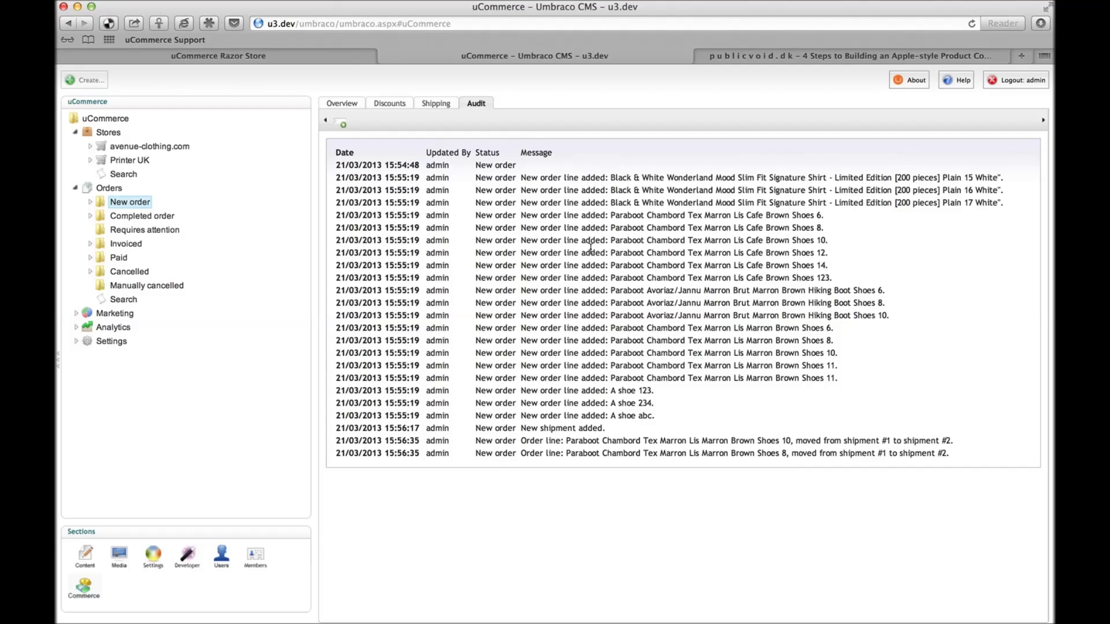
drag(476, 166, 525, 166)
click(496, 168)
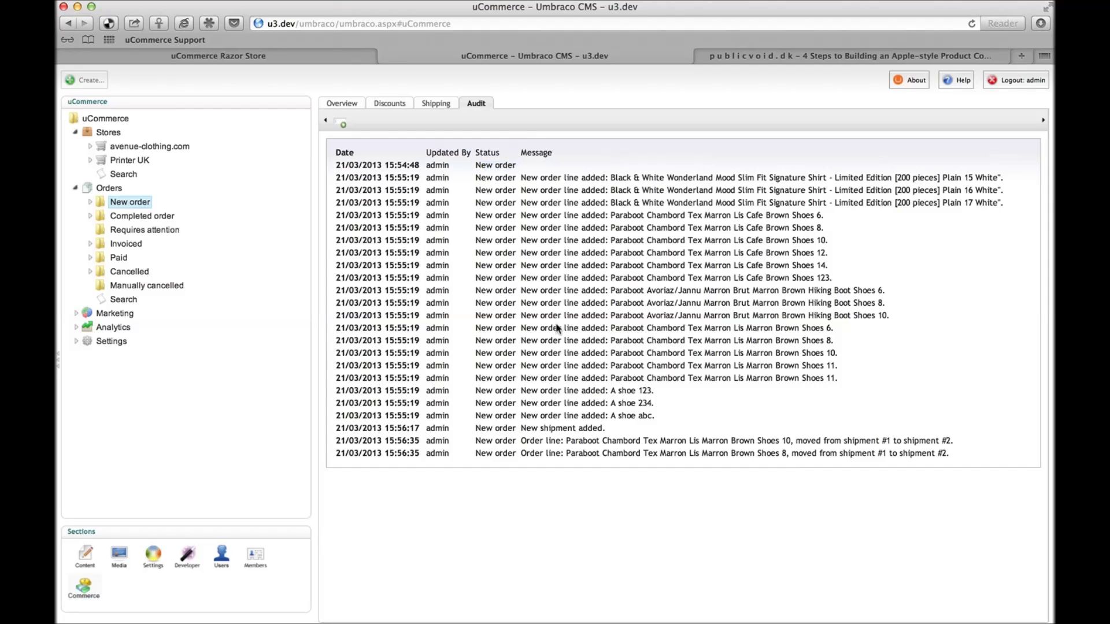